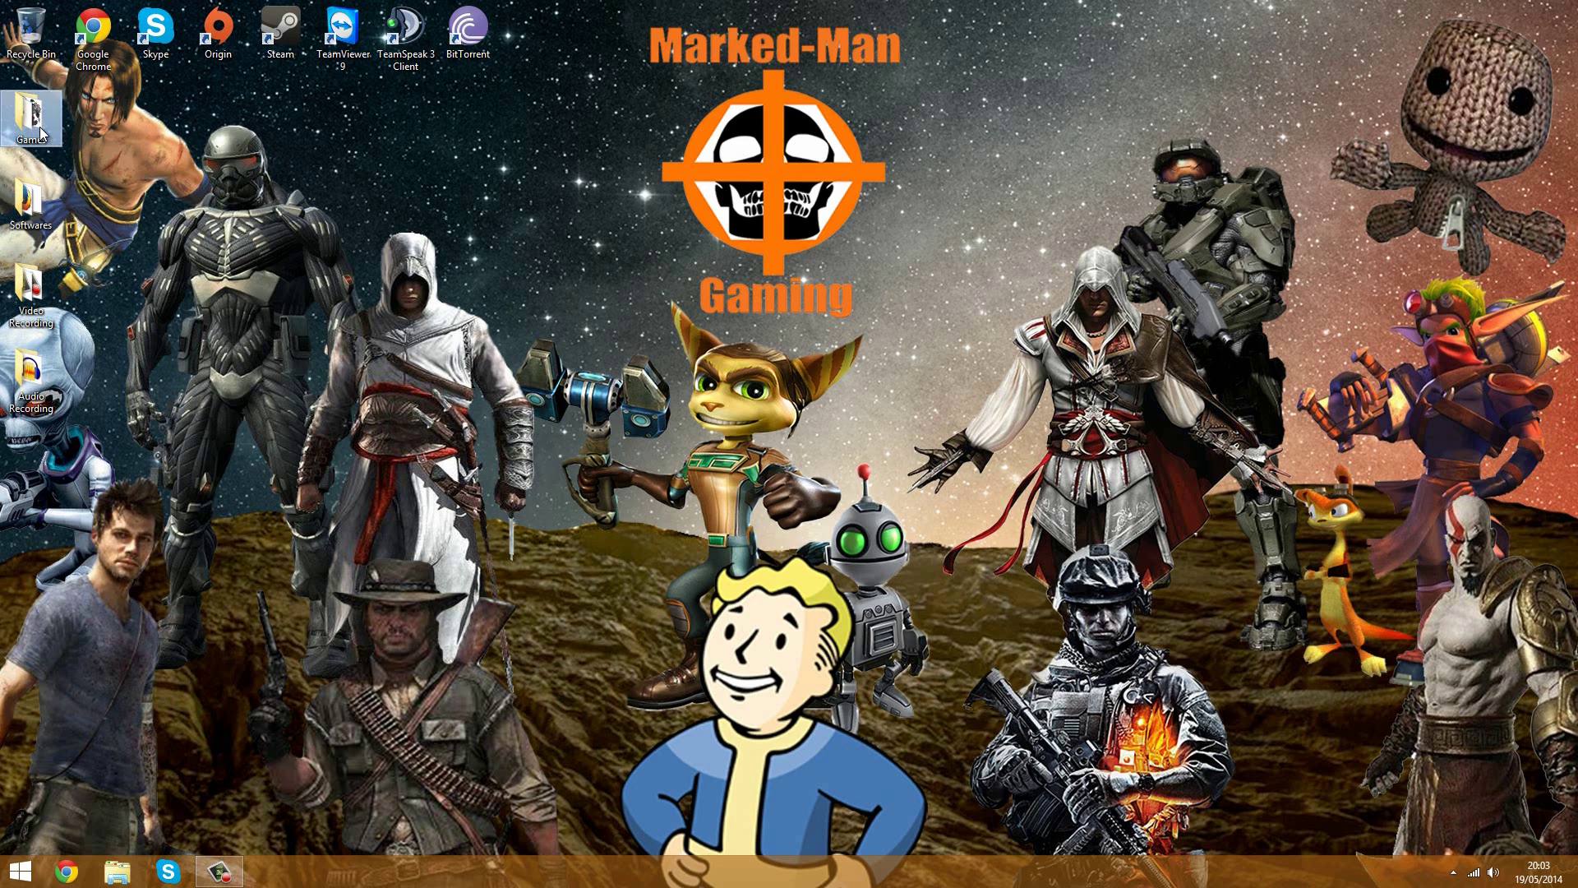
Find the Star Wars - The Old Republic shortcut in the Games folder, then close the folder
double_click(41, 123)
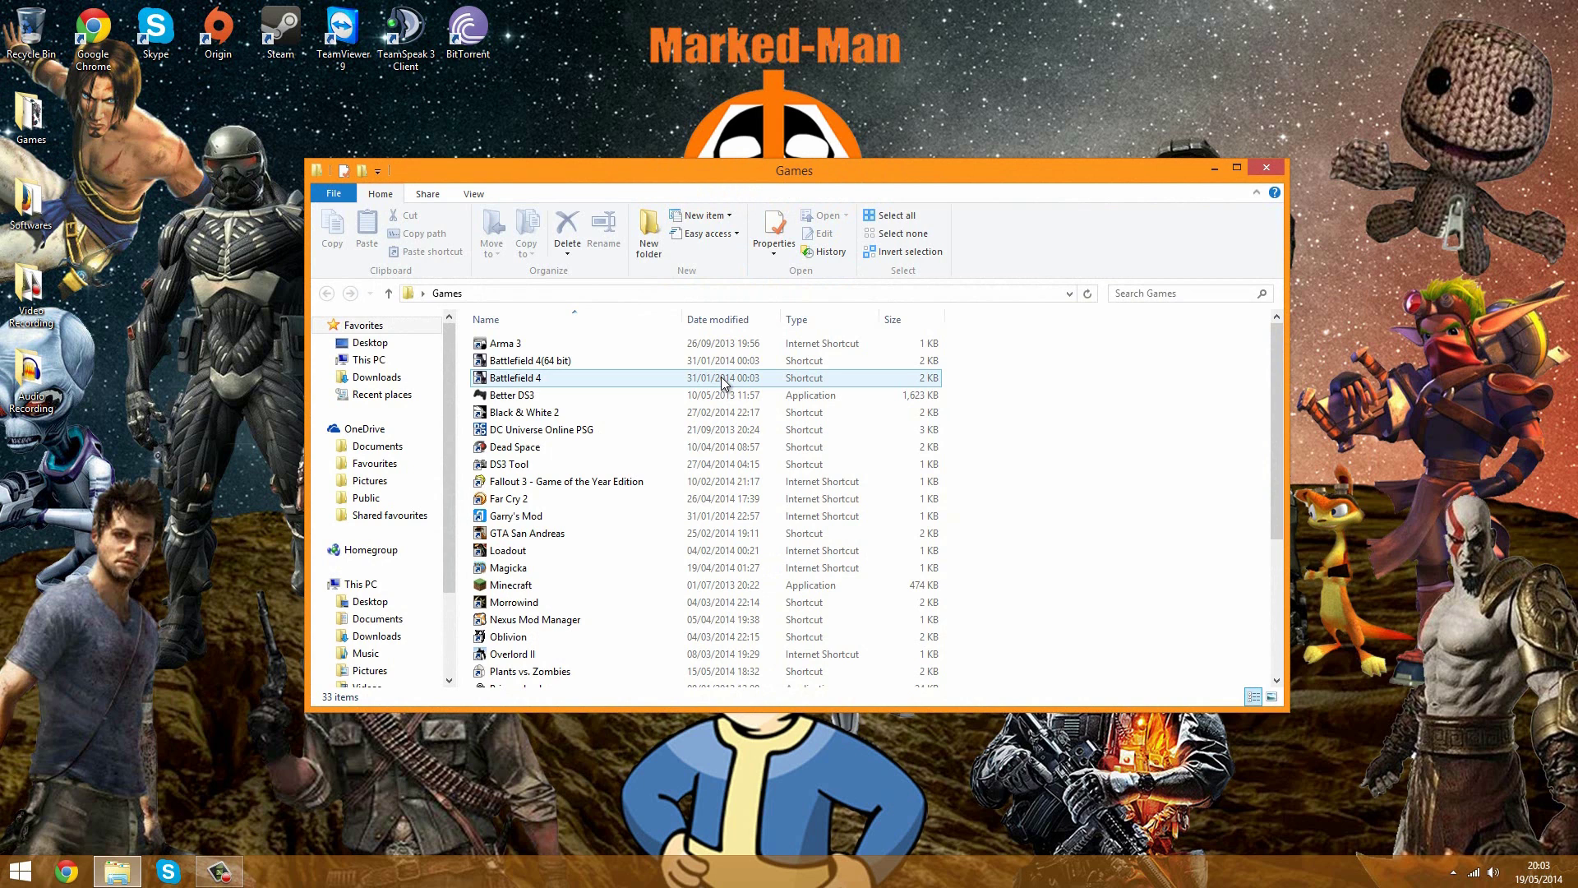
scroll(706, 576, "down", 4)
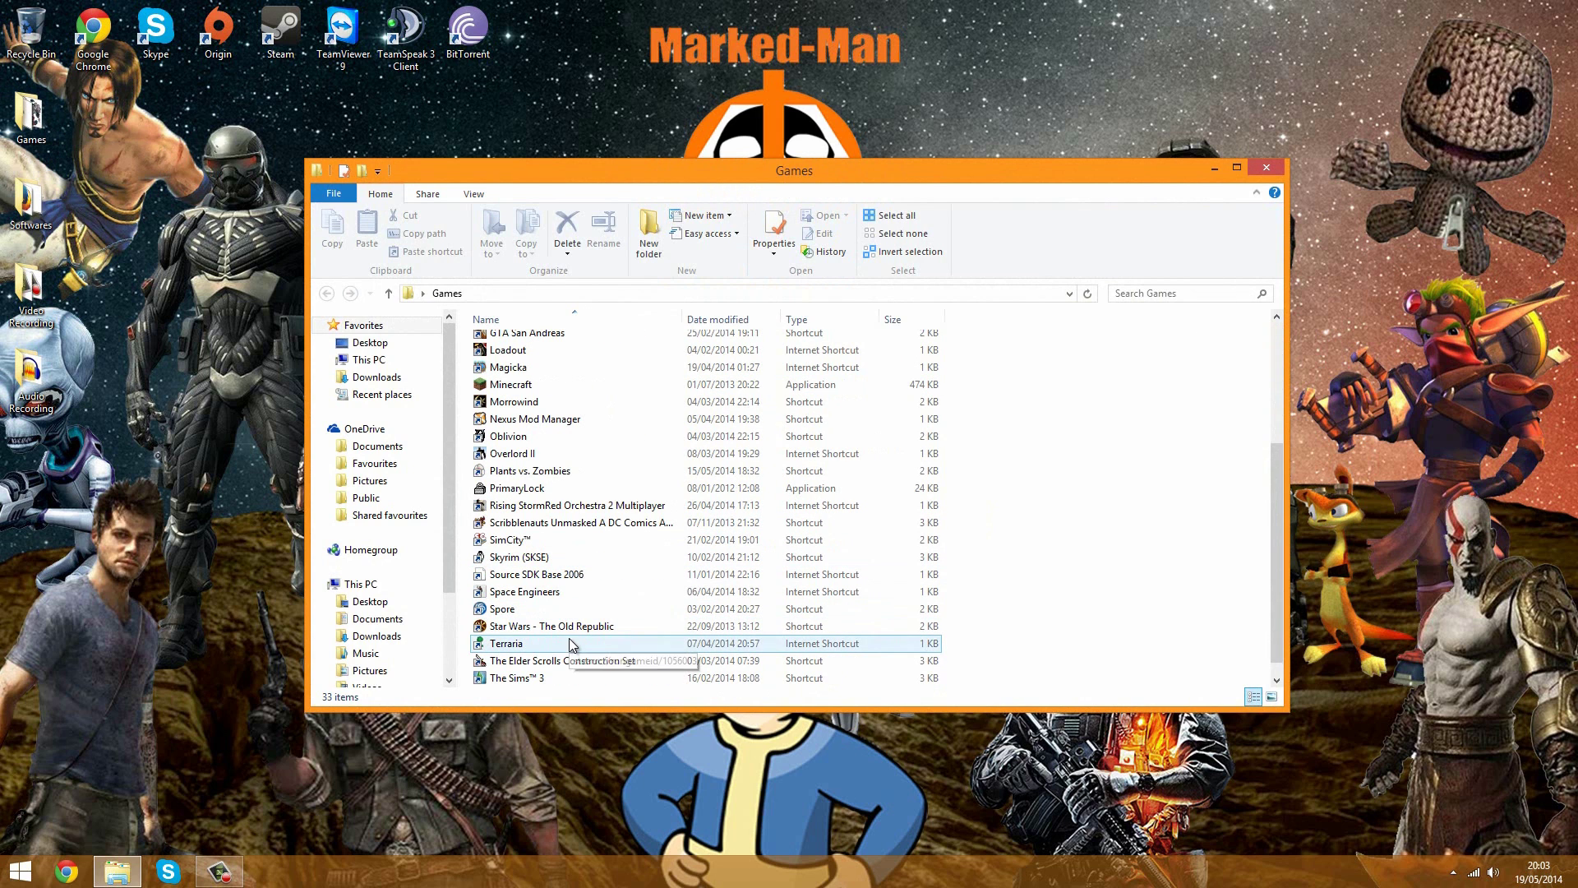
left_click(578, 630)
left_click(1267, 167)
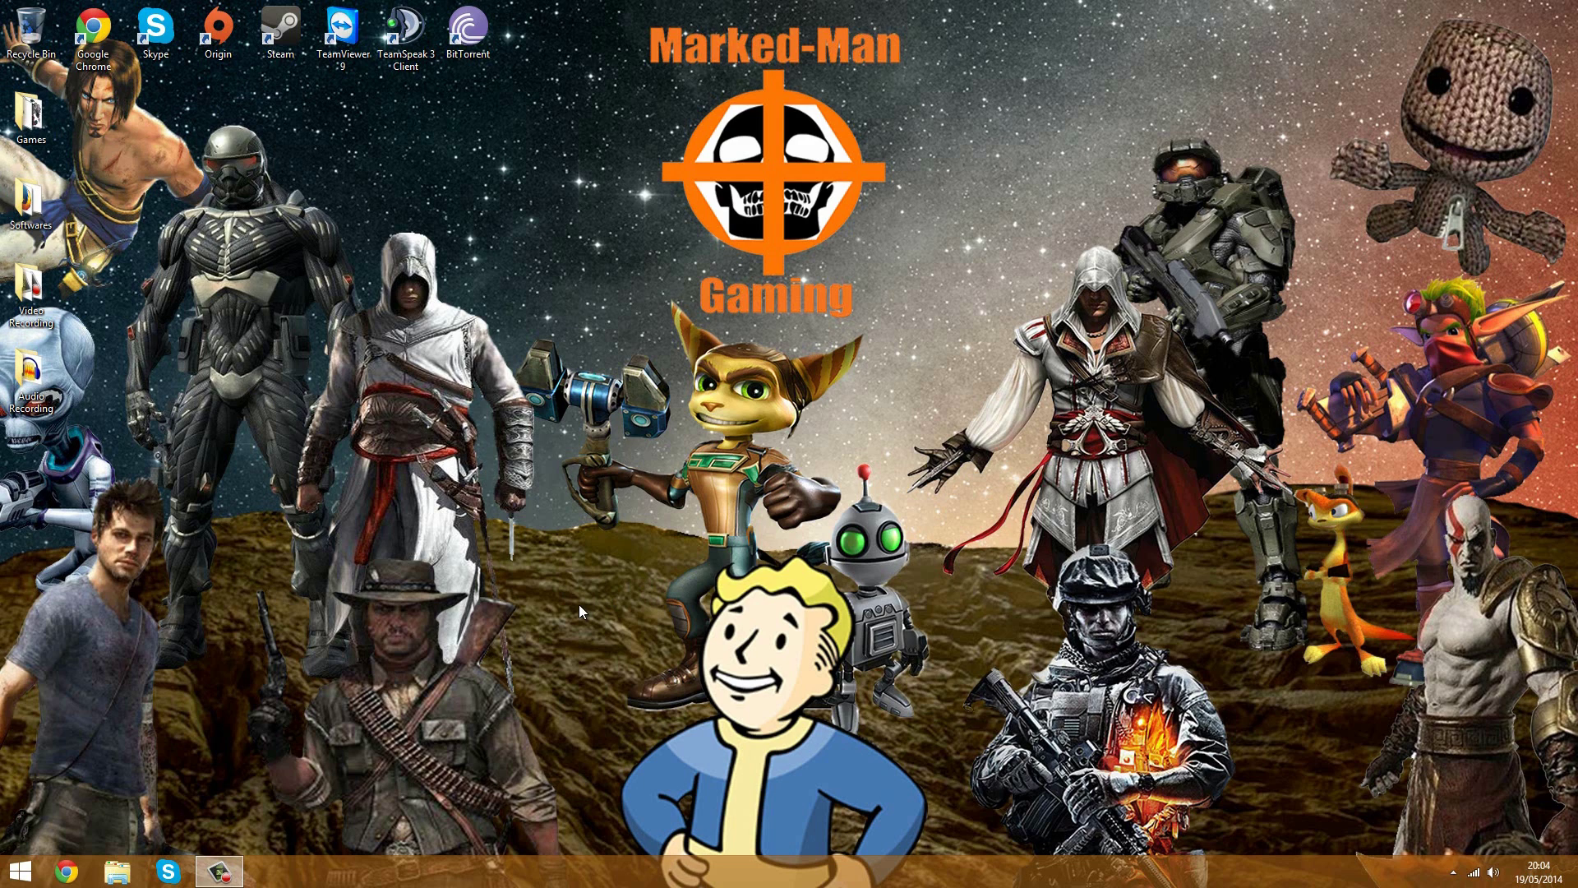
Search %appdata% from the Start screen to open the AppData Roaming folder
left_click(18, 872)
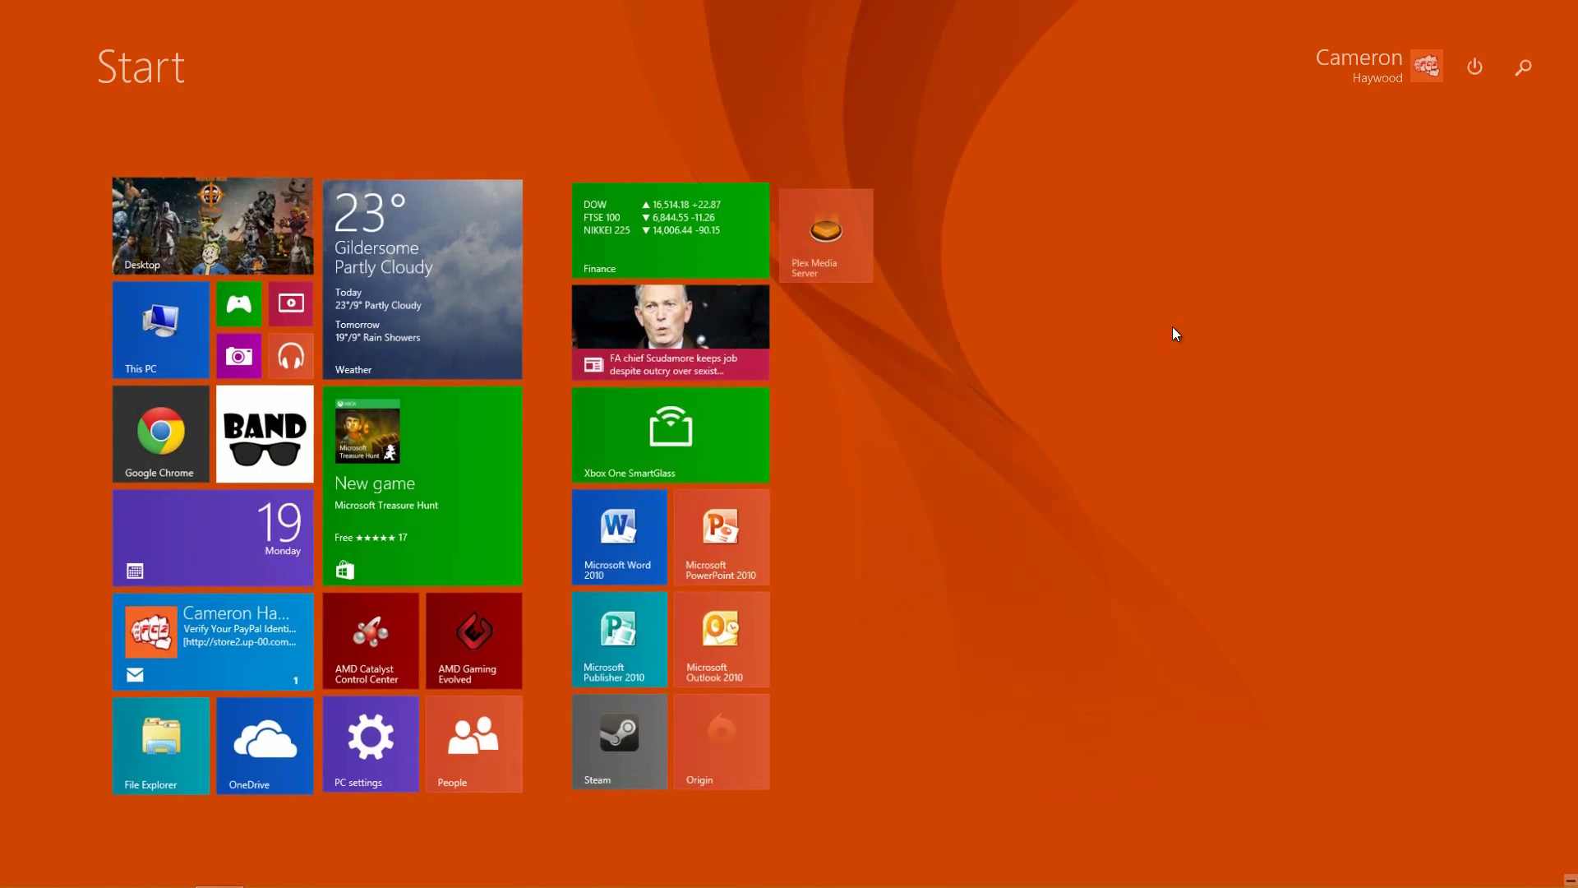
left_click(1522, 69)
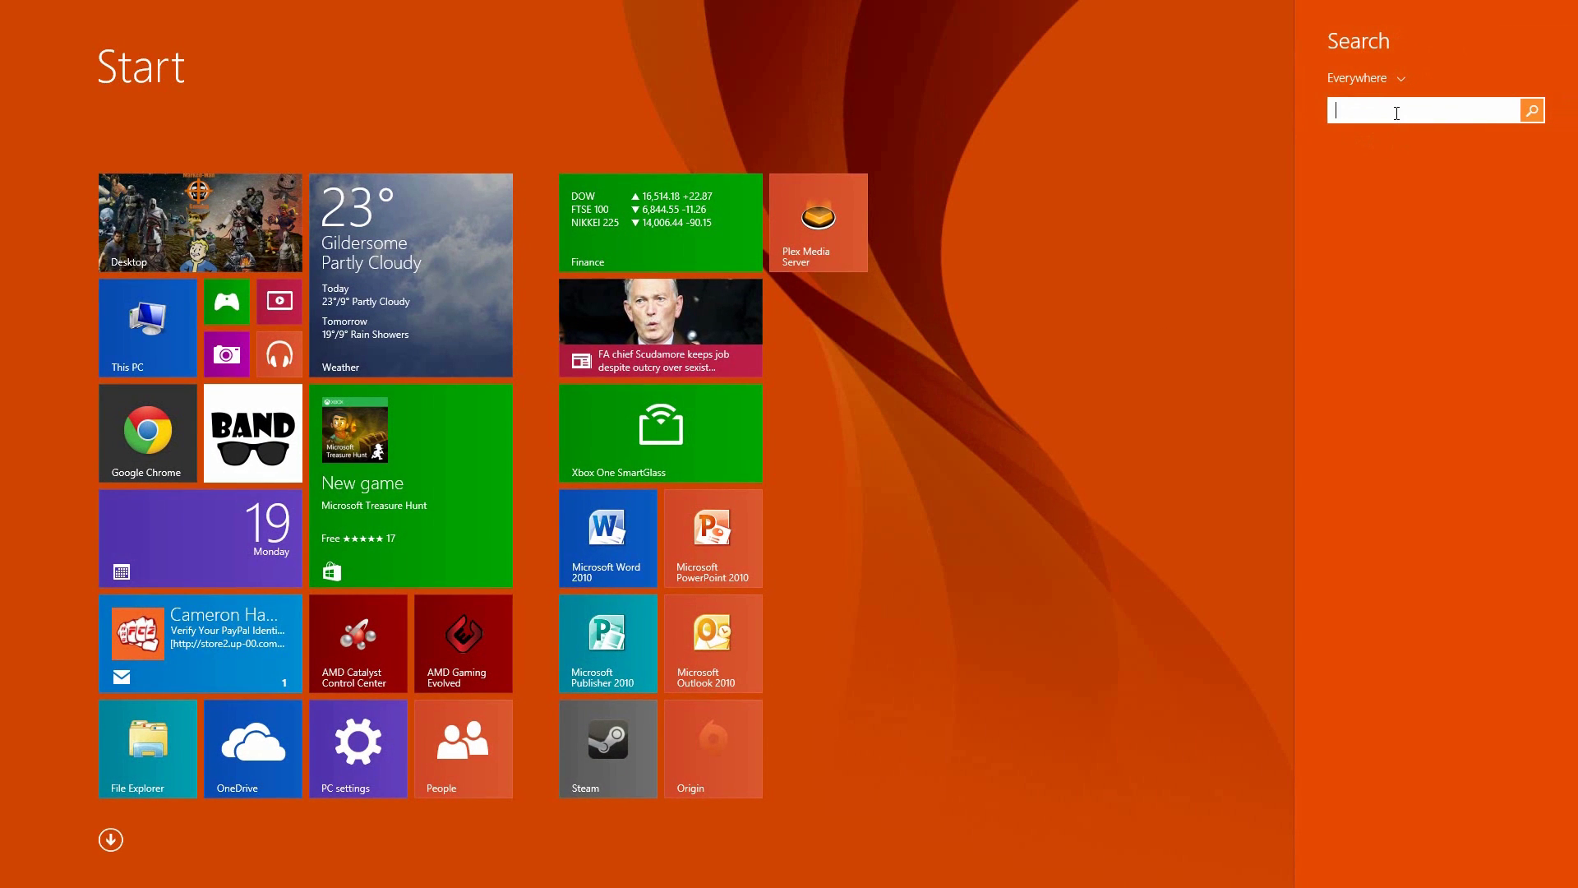
type("%appdata%")
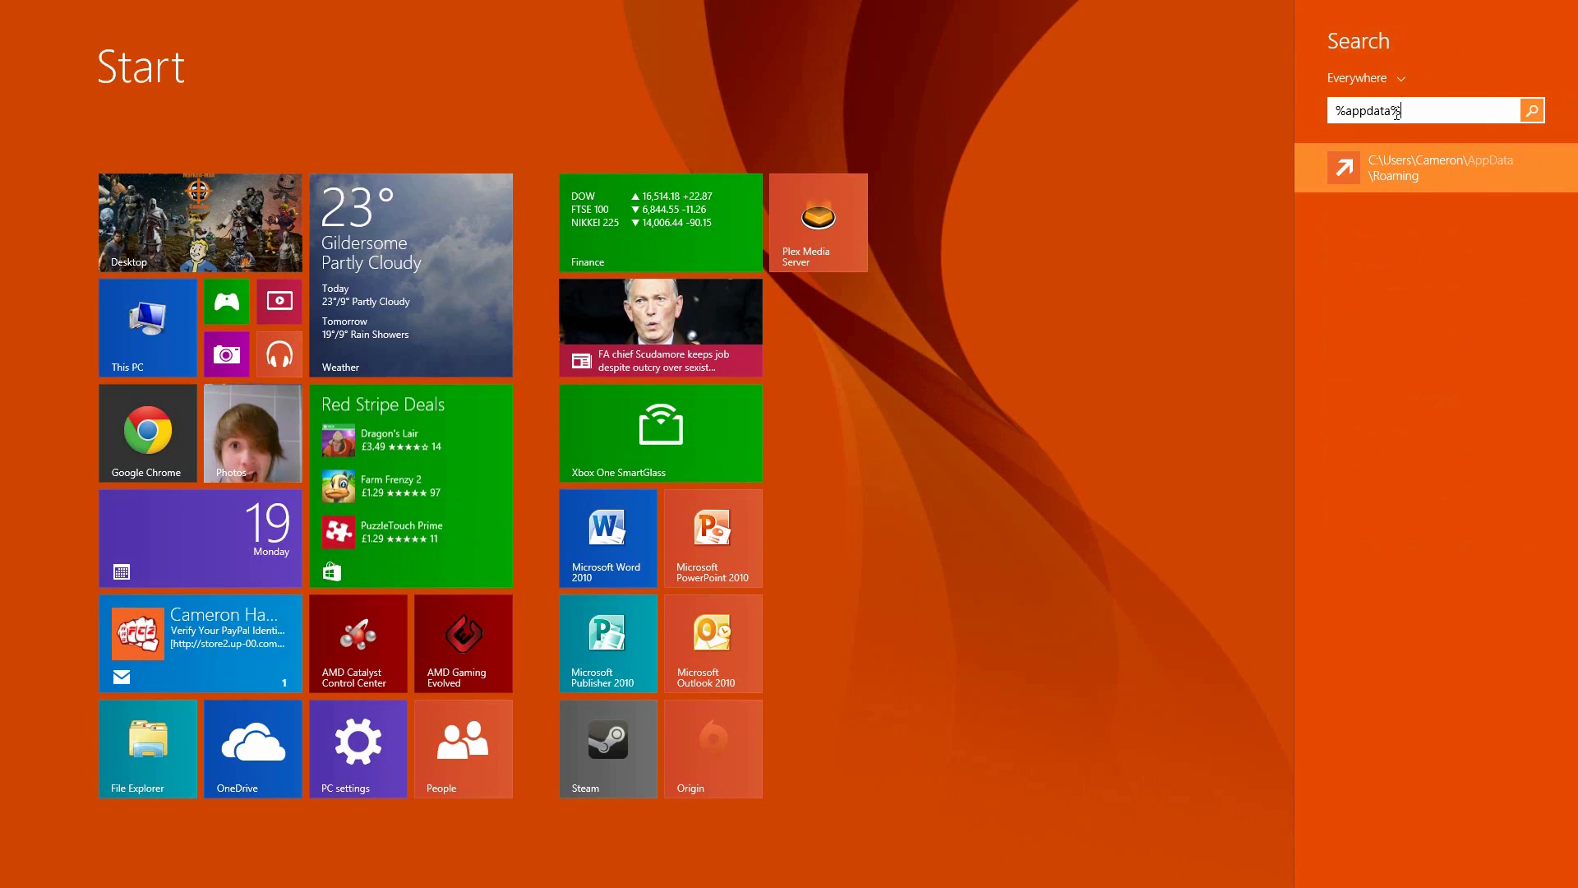
key("Return")
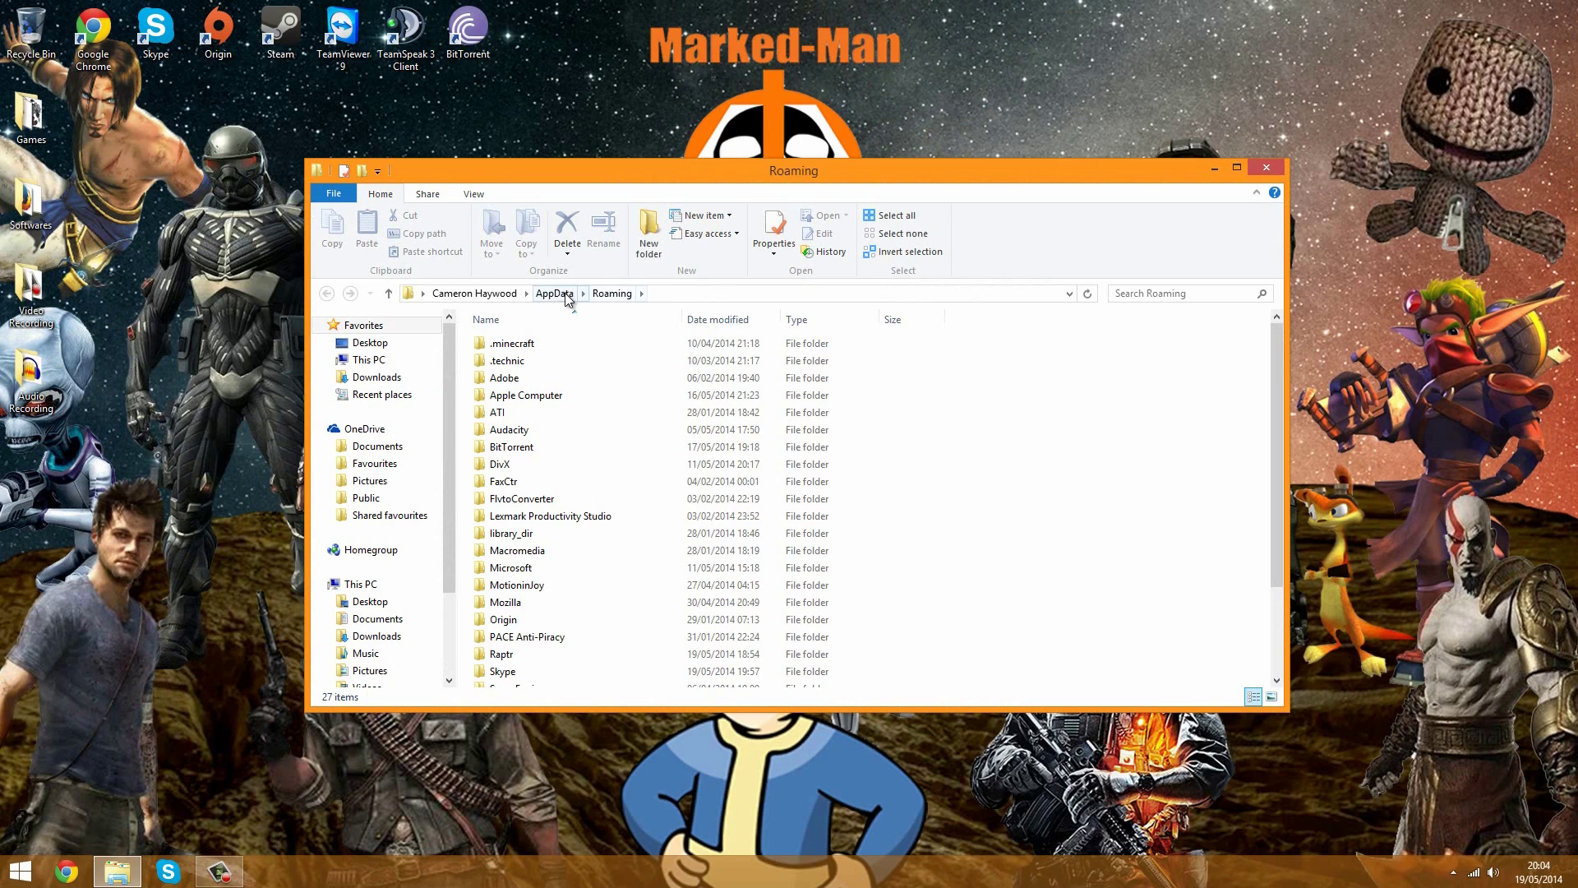
Go to AppData\Local\SWTOR\swtor\settings and open client_settings in Notepad
left_click(559, 293)
double_click(503, 344)
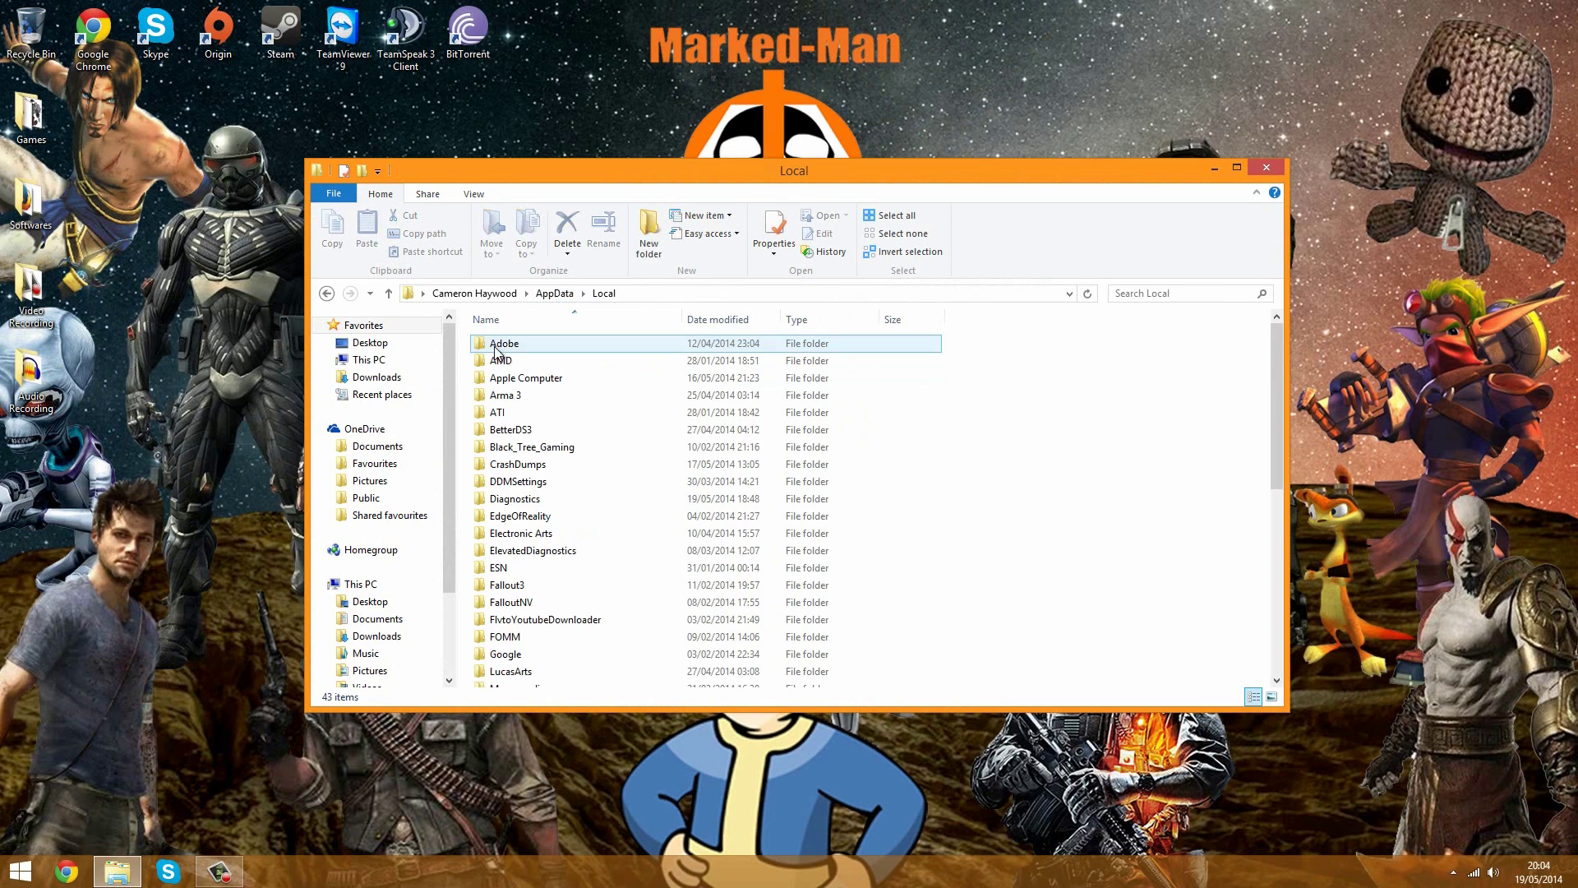
scroll(554, 648, "down", 3)
scroll(549, 646, "down", 3)
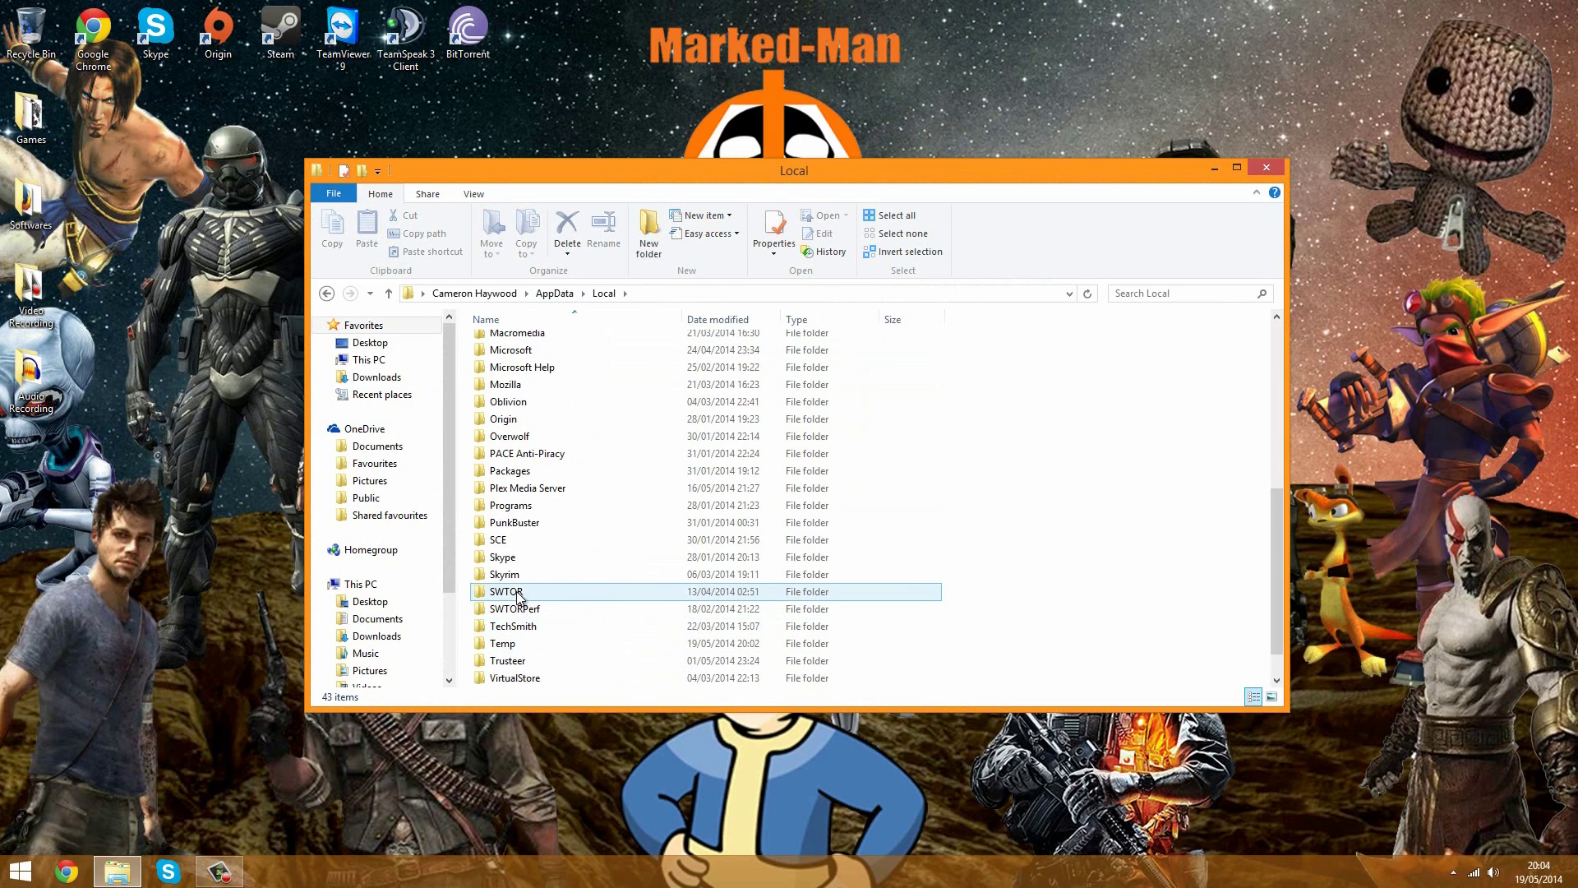
double_click(516, 589)
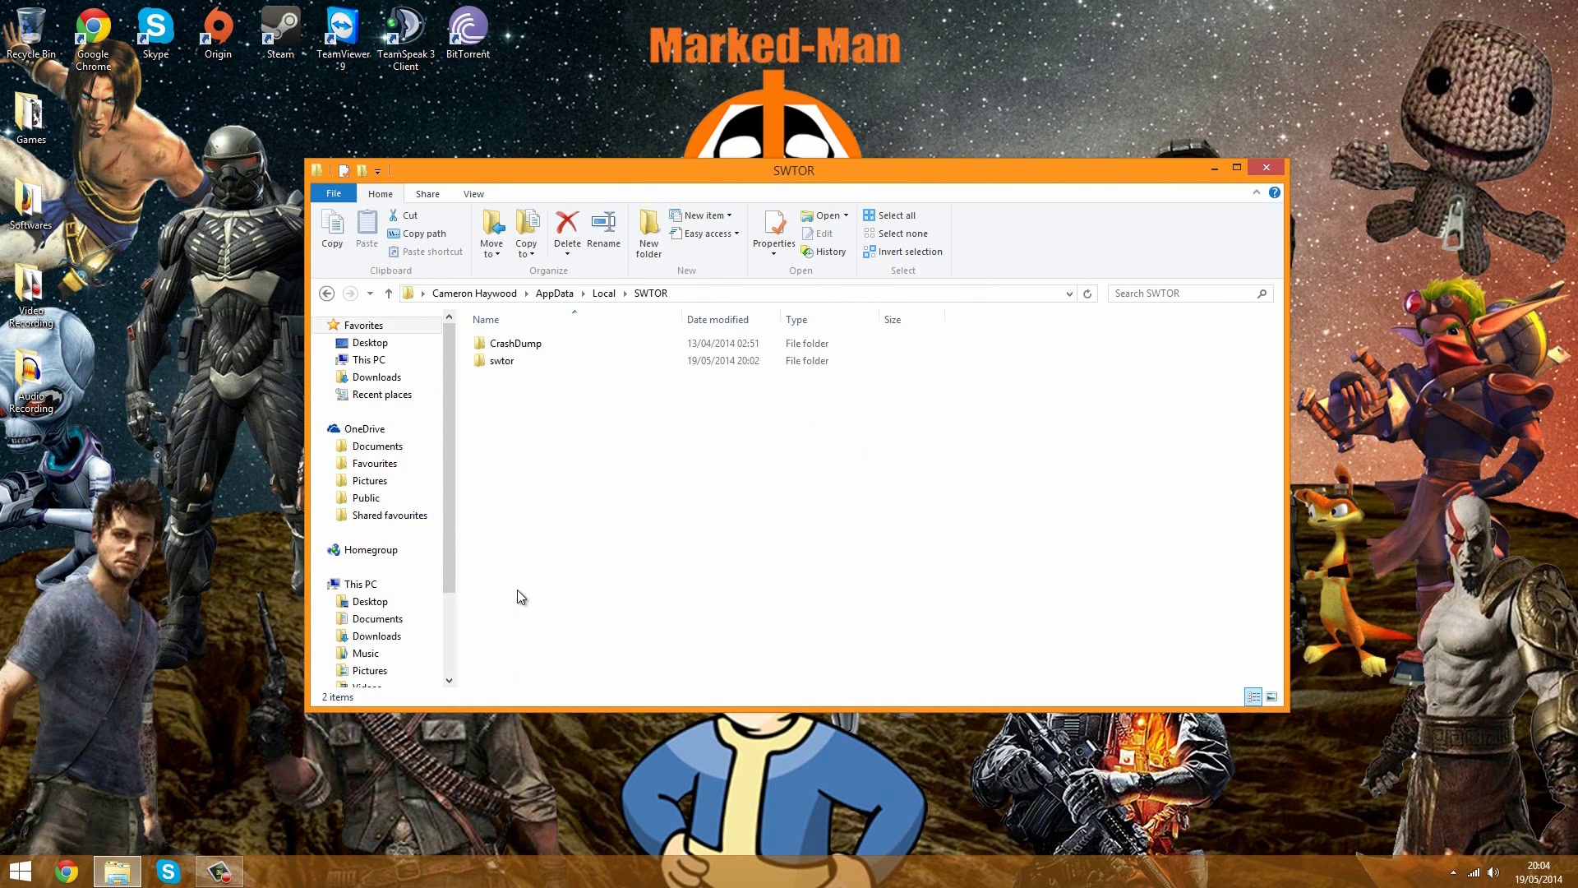
double_click(520, 362)
double_click(518, 346)
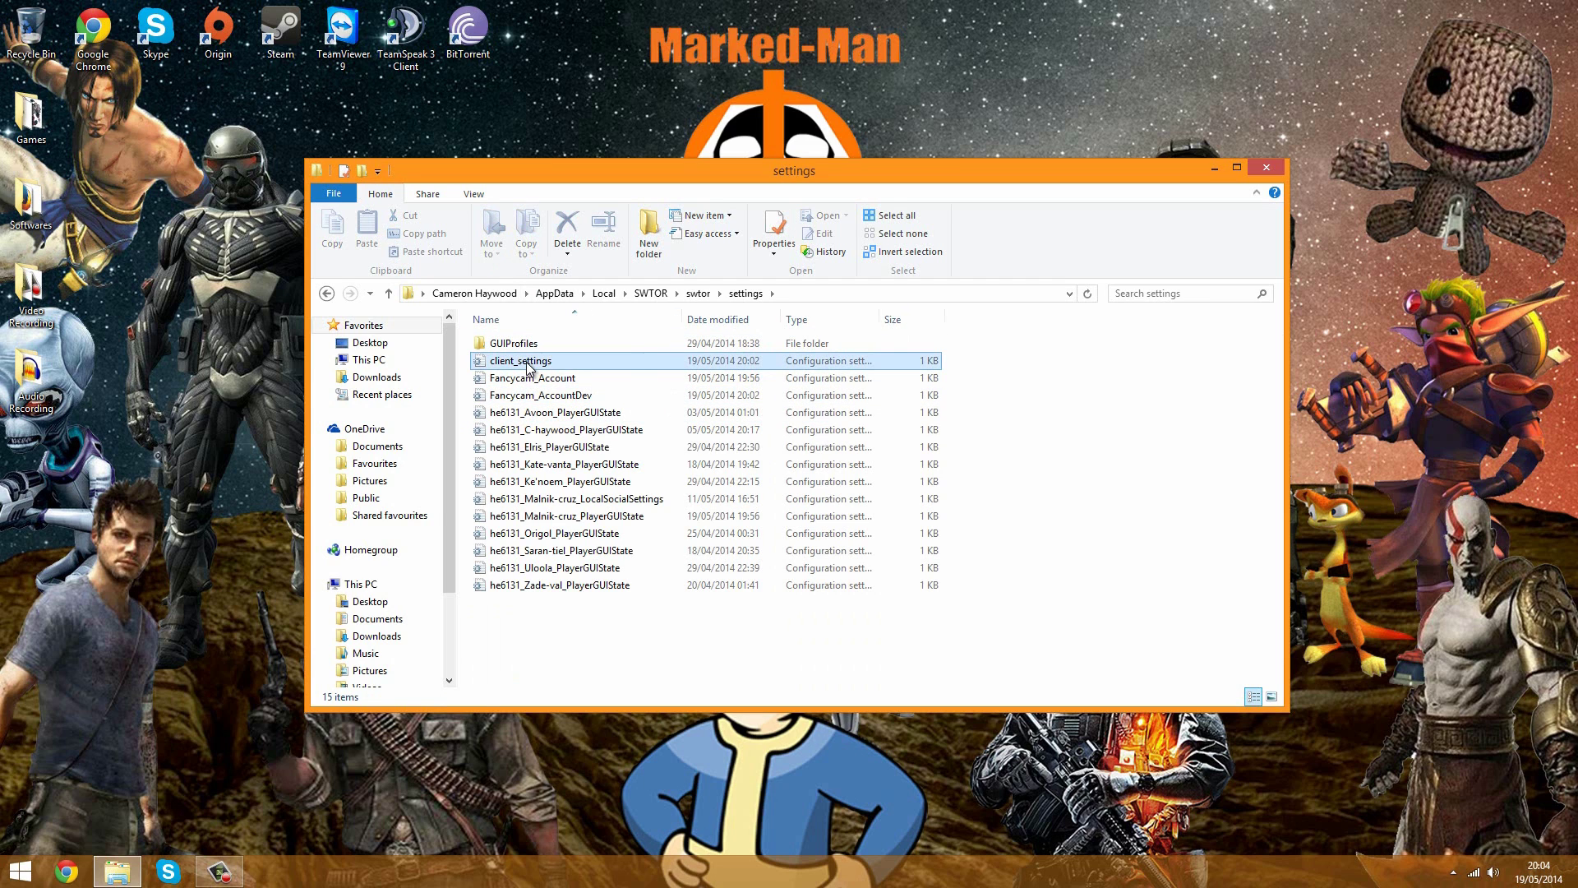
left_click(527, 366)
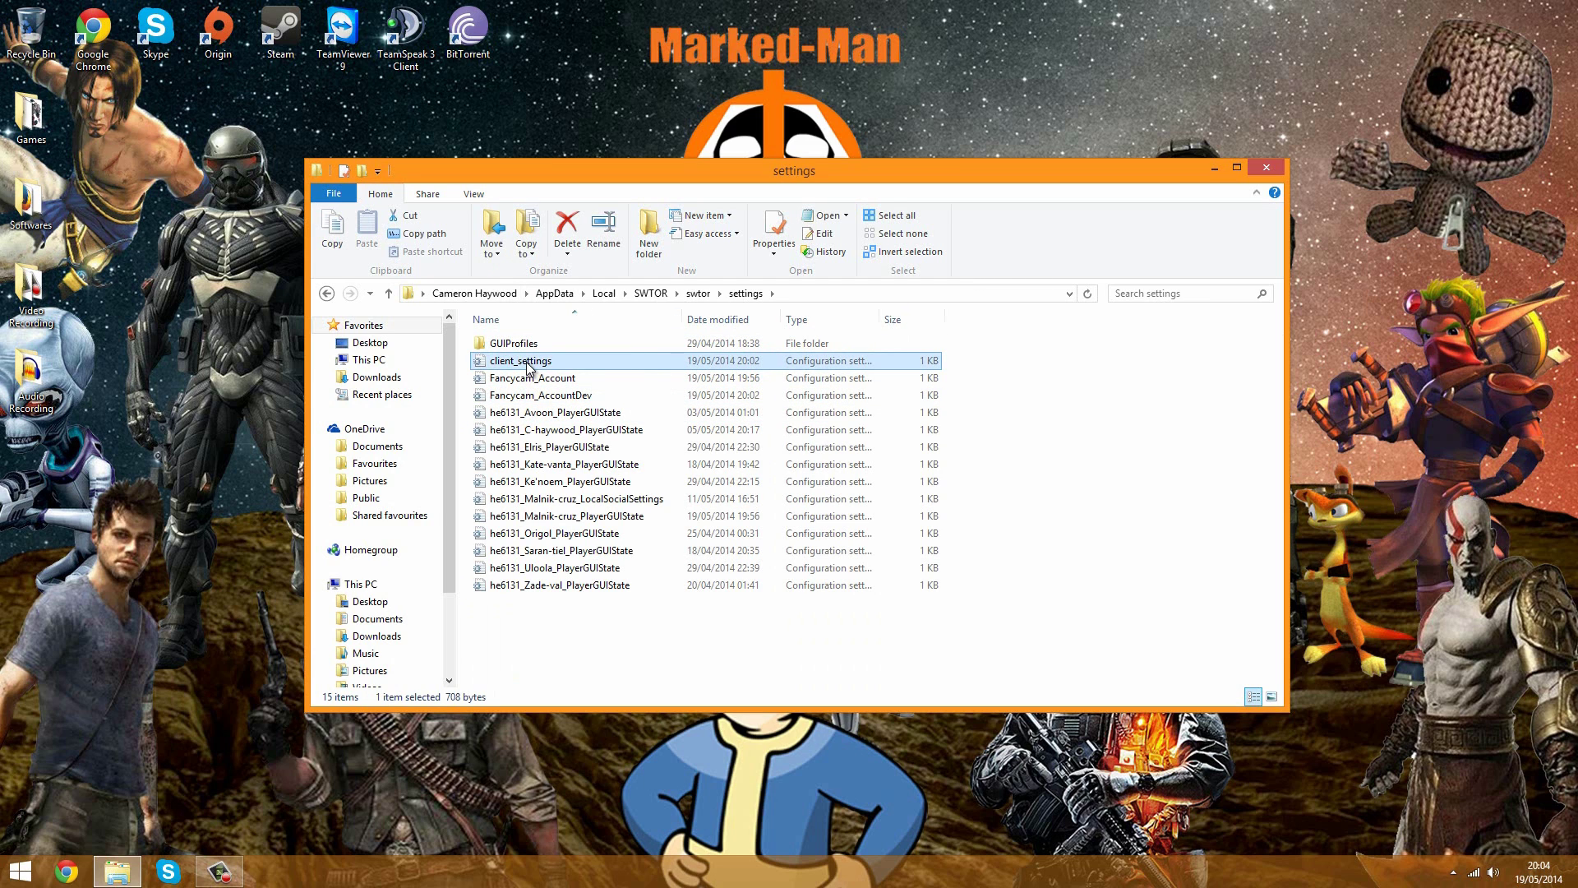
double_click(527, 366)
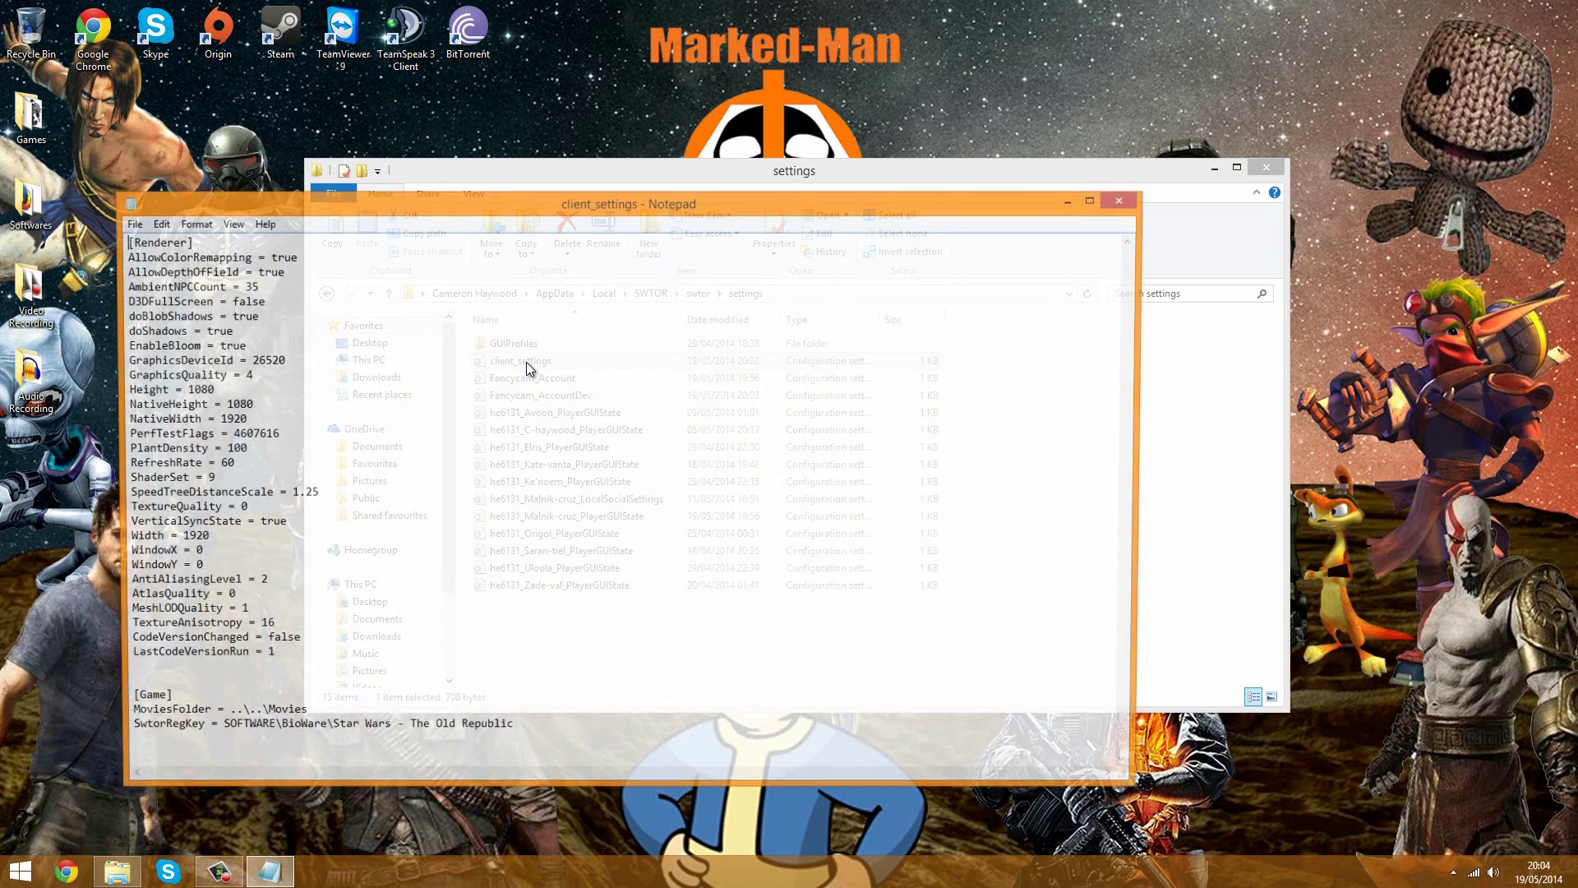
Make first edits to the Height and Width values, typing 20 and 60
left_click_drag(210, 389, 189, 390)
left_click(216, 391)
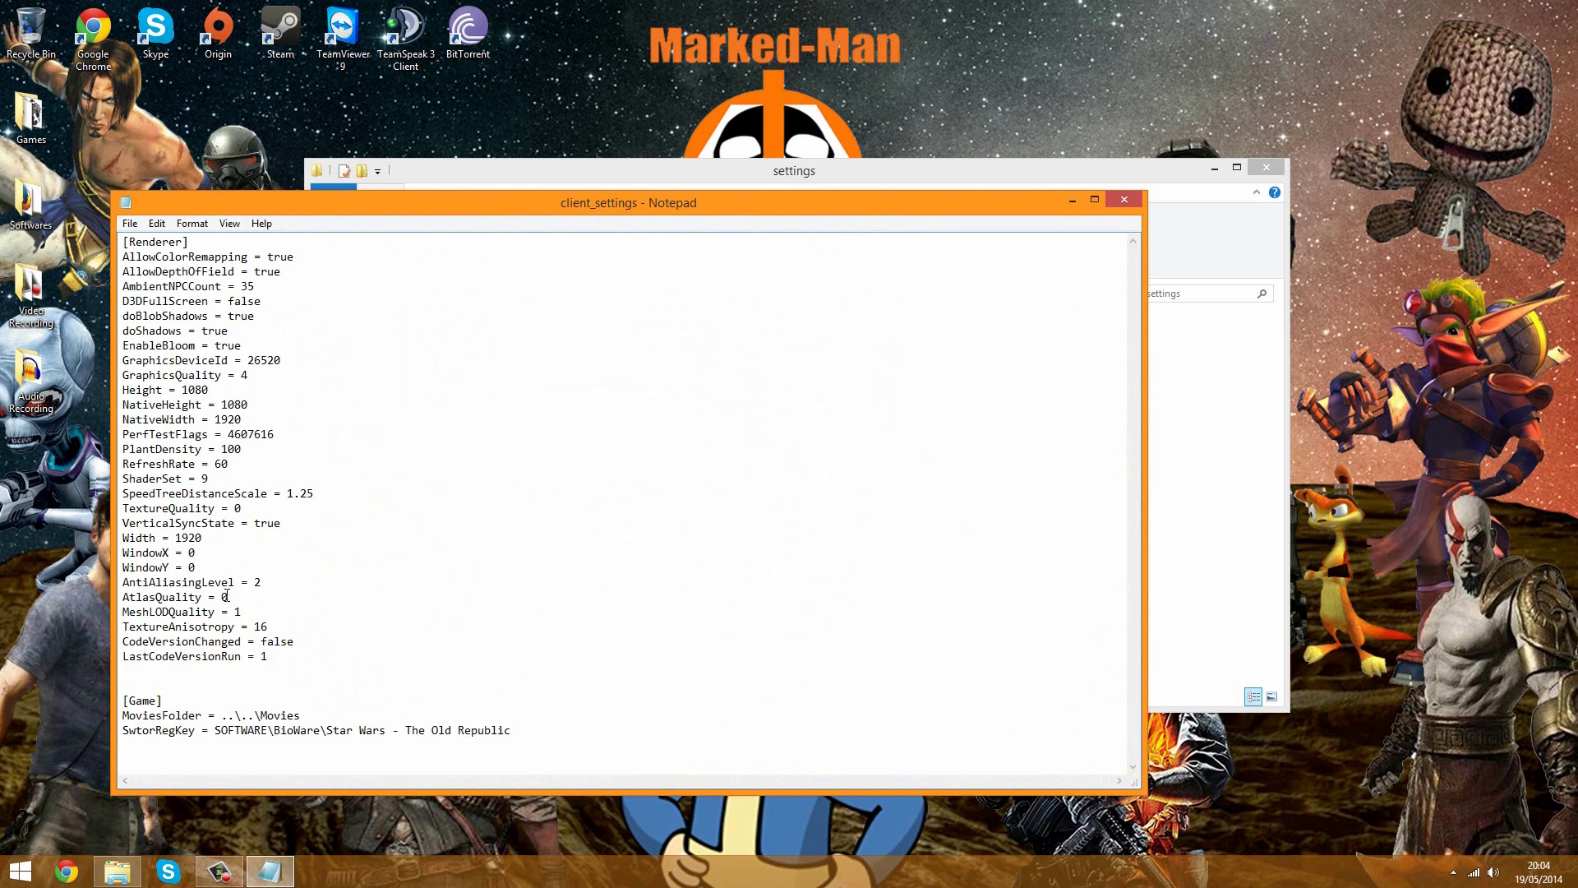
left_click_drag(202, 539, 182, 539)
left_click(253, 407)
left_click(214, 390)
key("BackSpace")
key("BackSpace")
Set Height to 1080 and Width to 1920, then save client_settings
key("BackSpace")
type("20")
left_click_drag(206, 540, 177, 540)
type("60")
left_click_drag(203, 391, 182, 390)
key("BackSpace")
type("1080")
left_click_drag(208, 540, 175, 540)
type("1920")
left_click(127, 226)
left_click(148, 276)
Close Notepad and Explorer, then launch Star Wars - The Old Republic from the Games folder
left_click(1124, 199)
left_click(1266, 166)
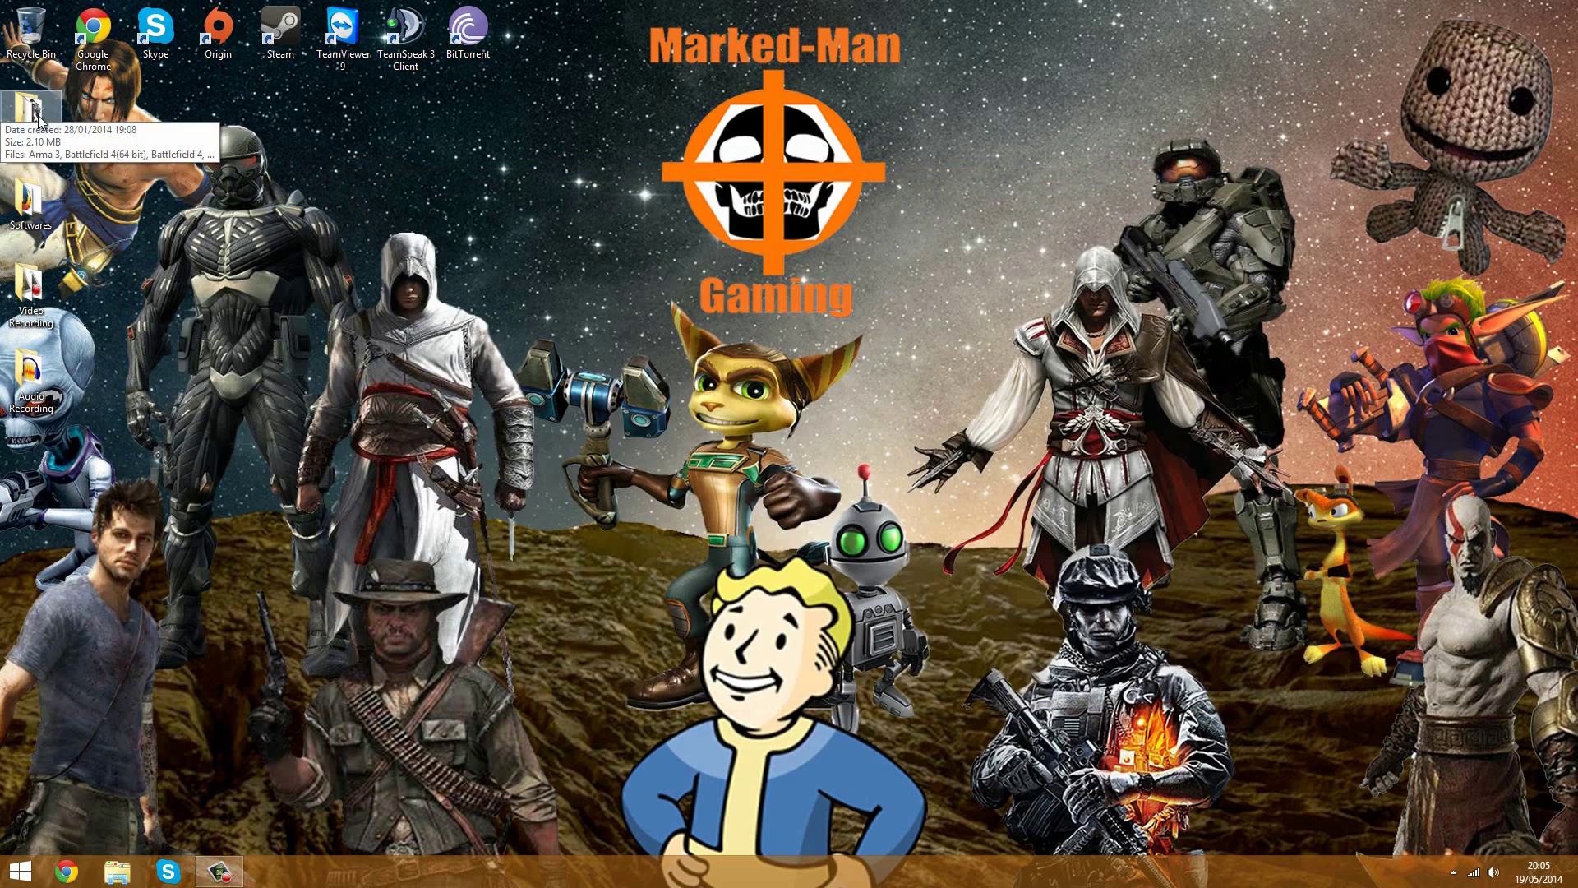
double_click(39, 120)
scroll(606, 628, "down", 5)
double_click(566, 628)
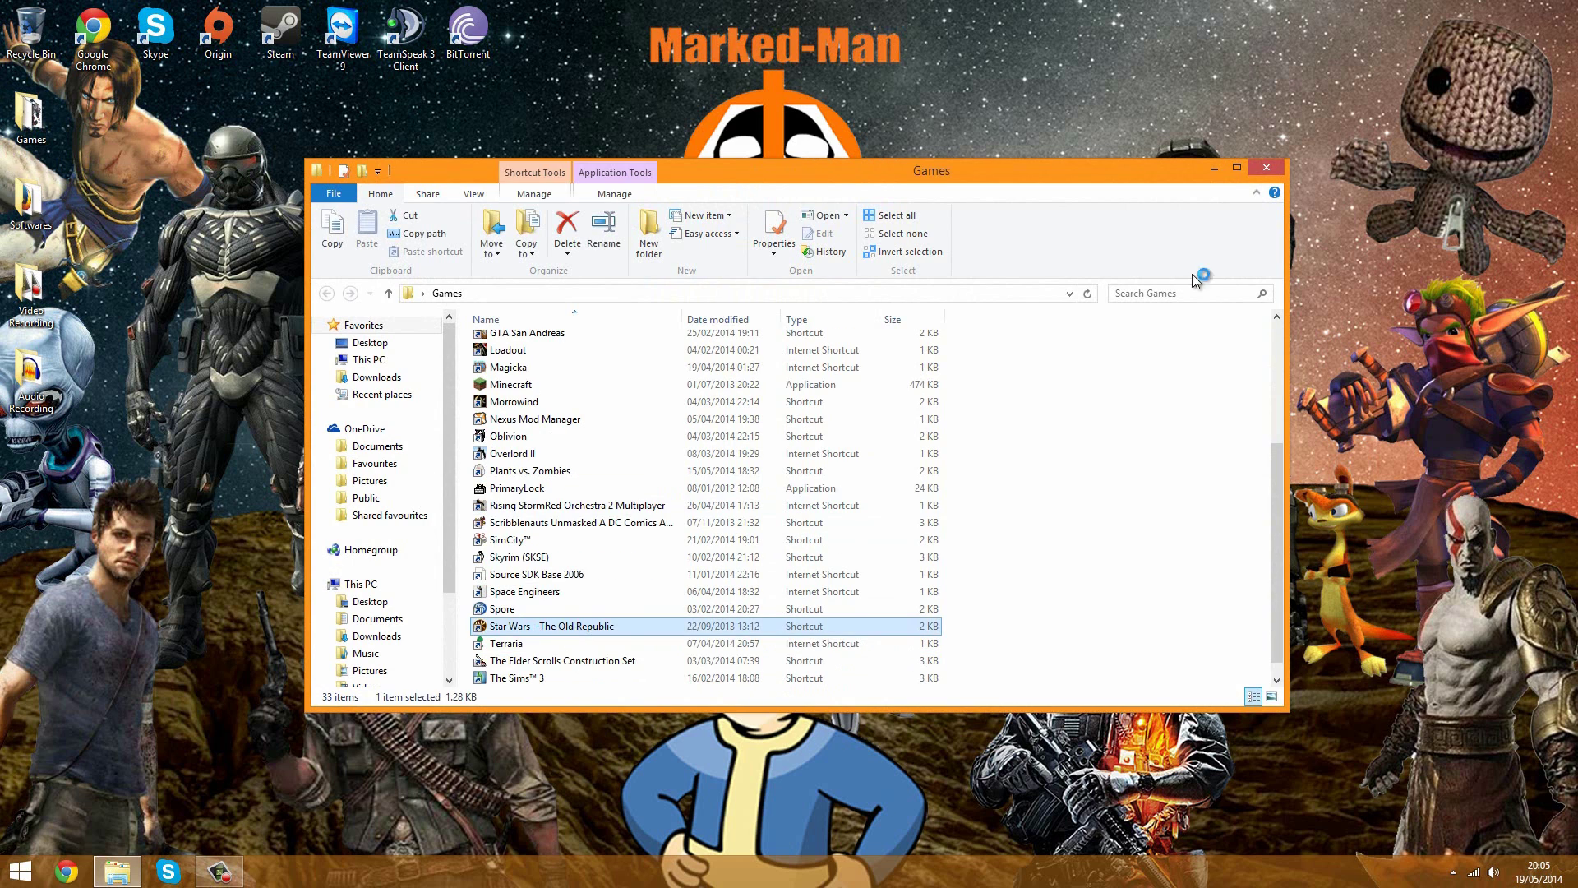
left_click(1266, 168)
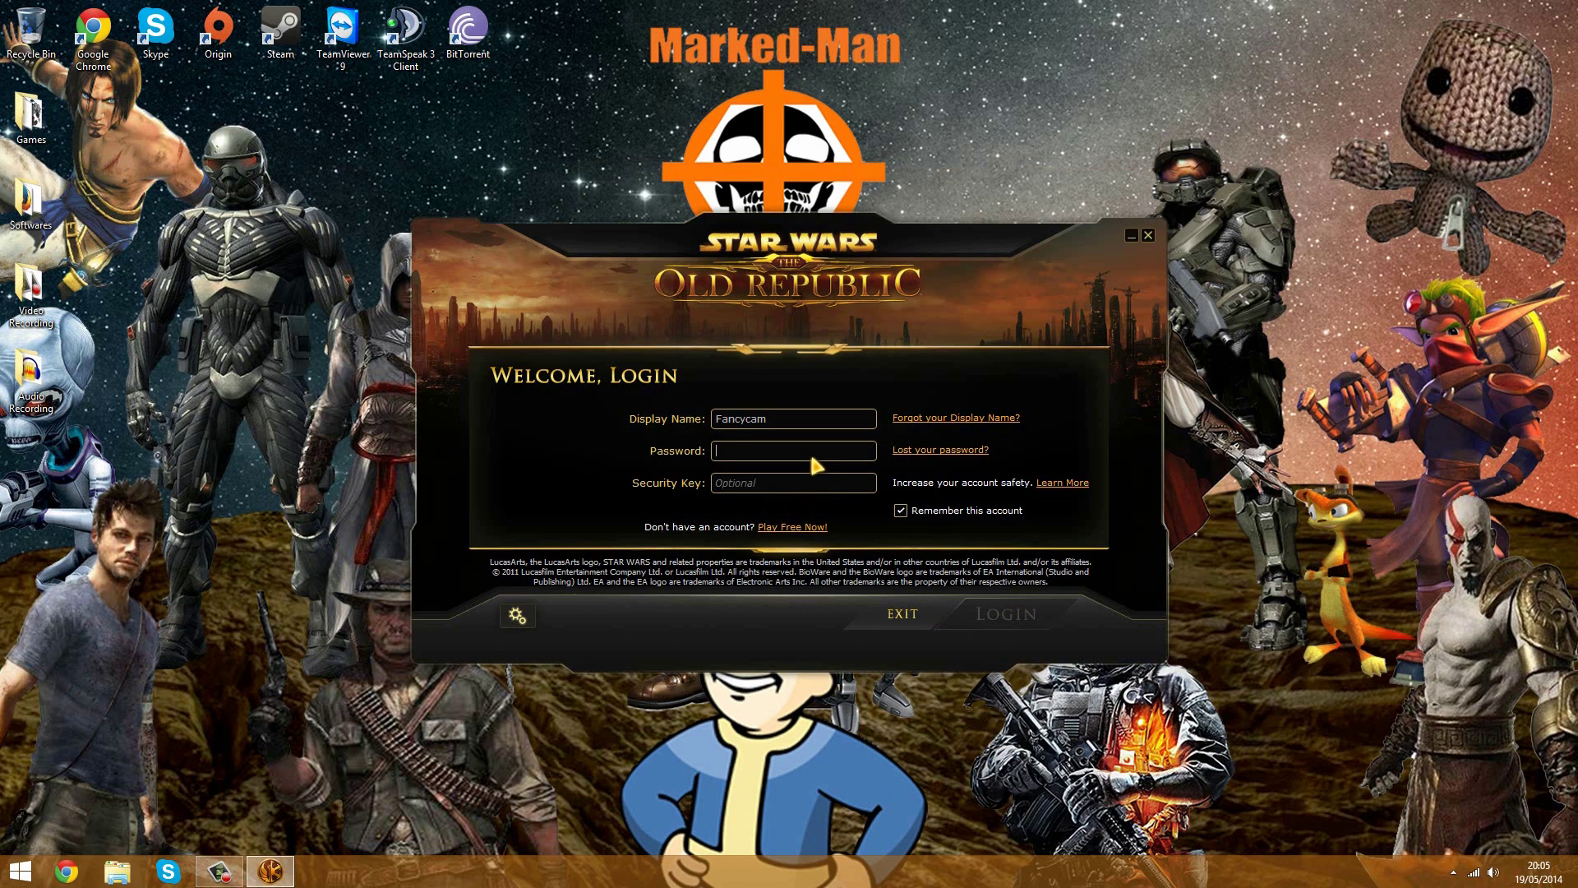
Log into the launcher with the account password and press PLAY
type("********")
key("Return")
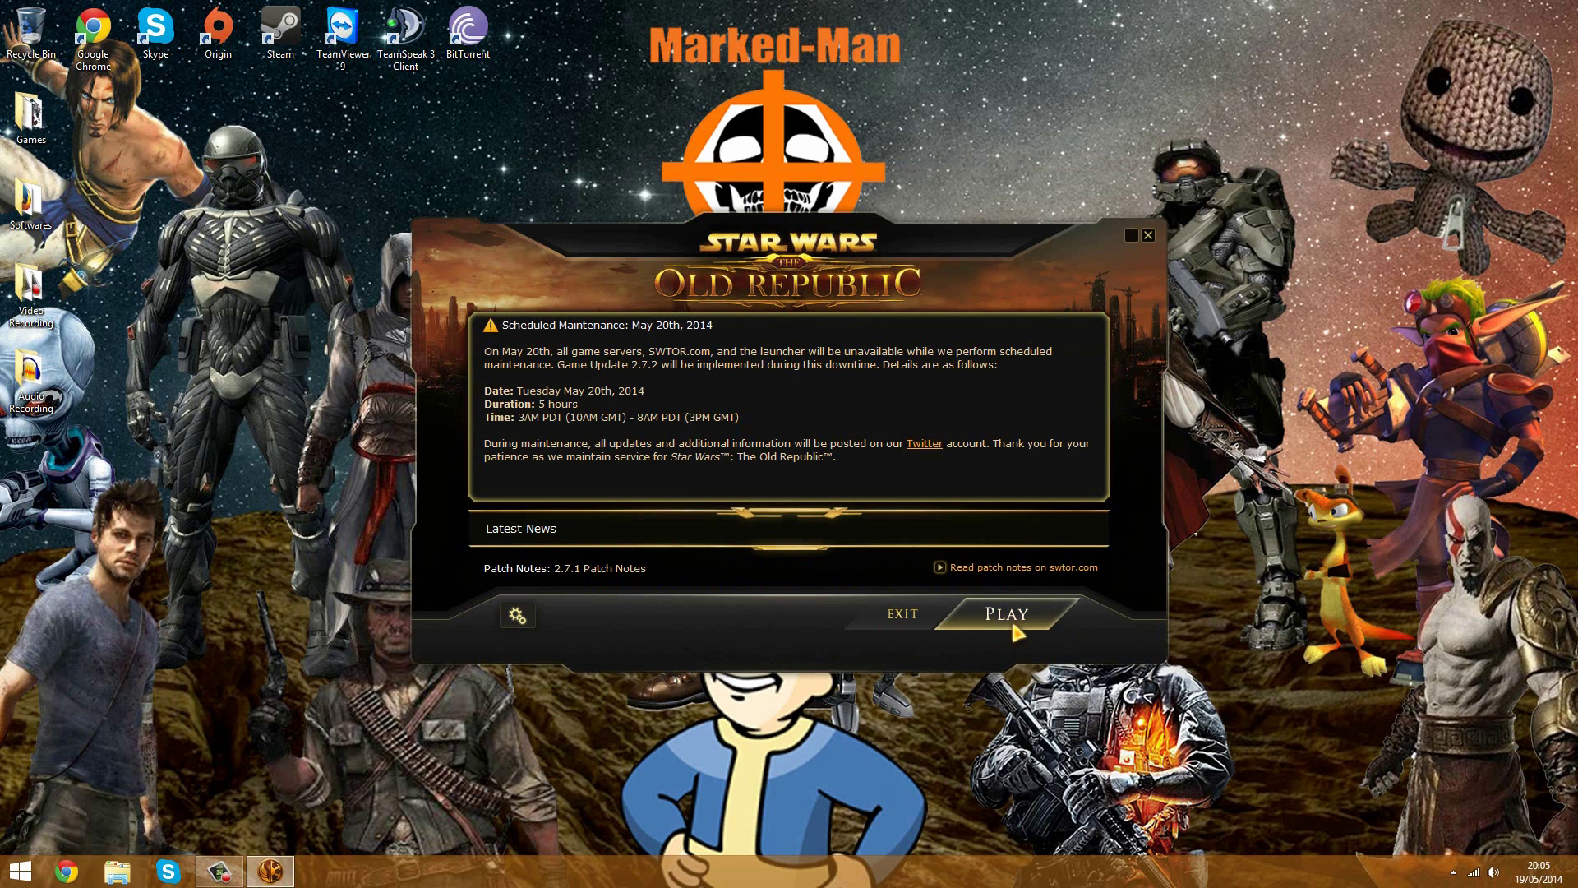
left_click(1016, 622)
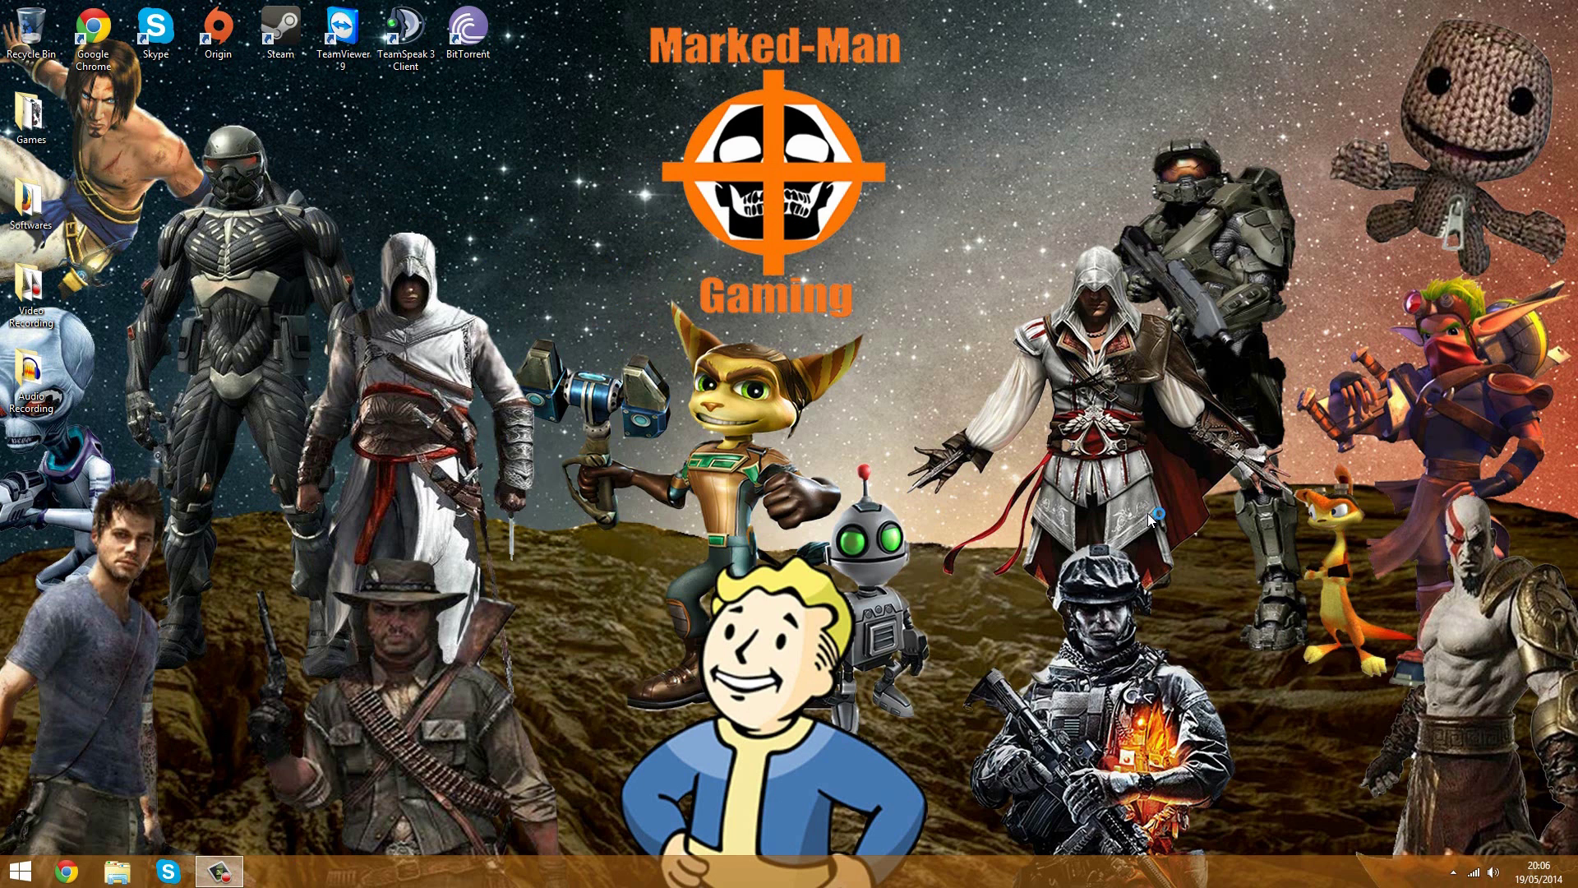